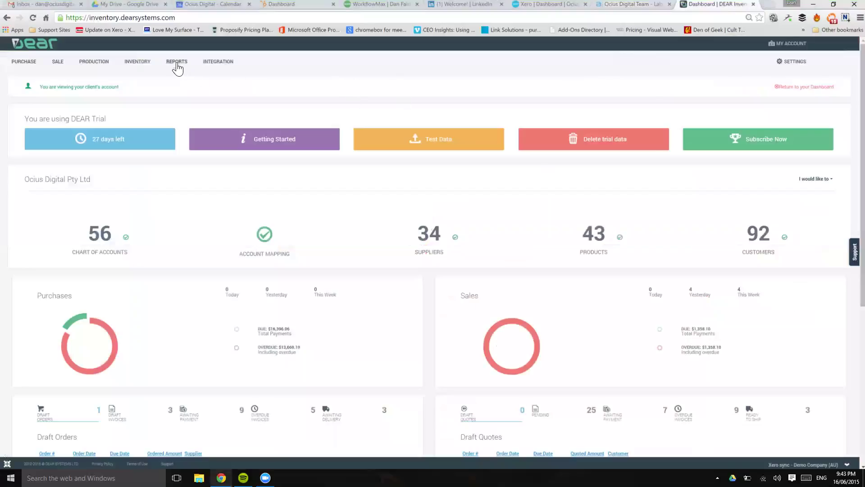
Step: From the Reports menu, look through Inventory and Financial reports, then return to Sale Reports
mouse_move(178, 68)
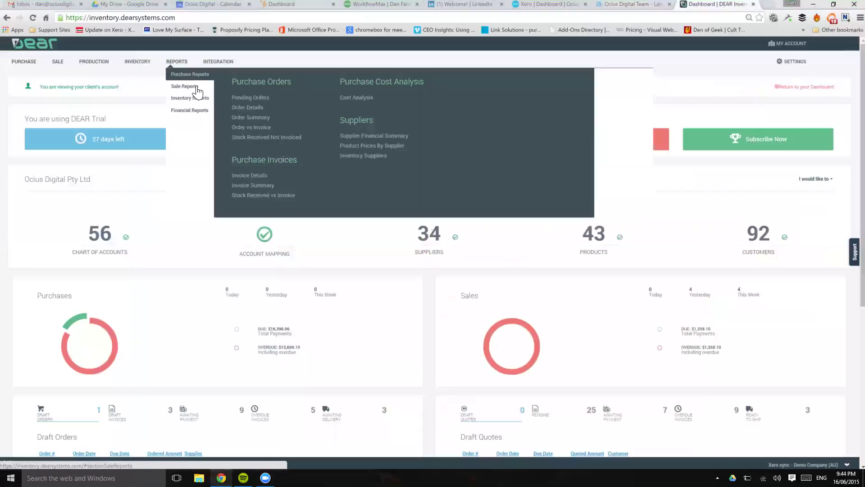
click(191, 87)
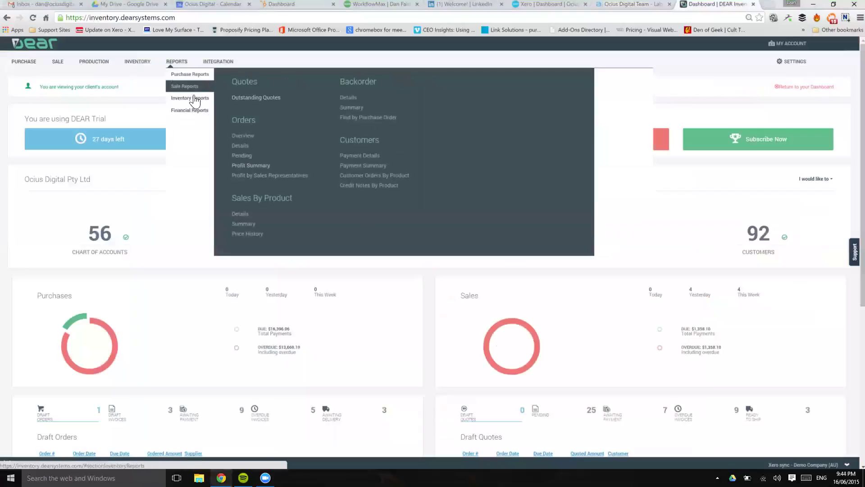
click(191, 98)
click(193, 112)
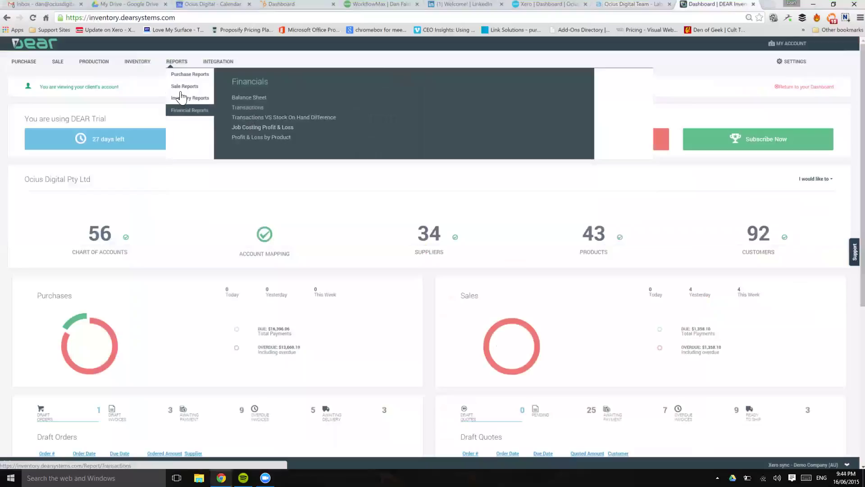
click(191, 87)
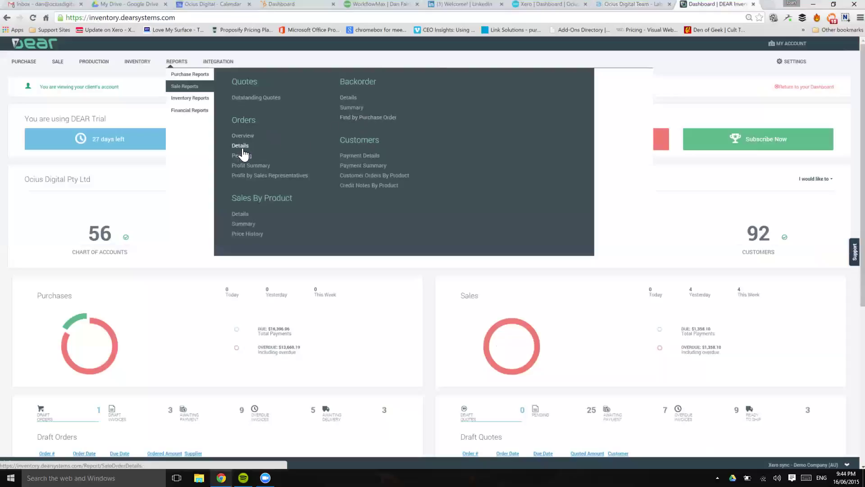
Step: Run Sales By Product Details for 16/05/2015 to 16/06/2015 and open the PivotGrid Prefilter
click(240, 216)
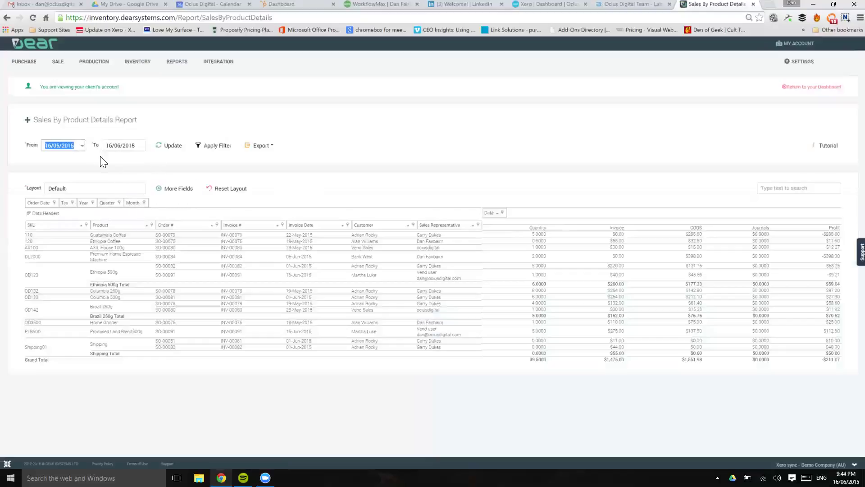
click(70, 145)
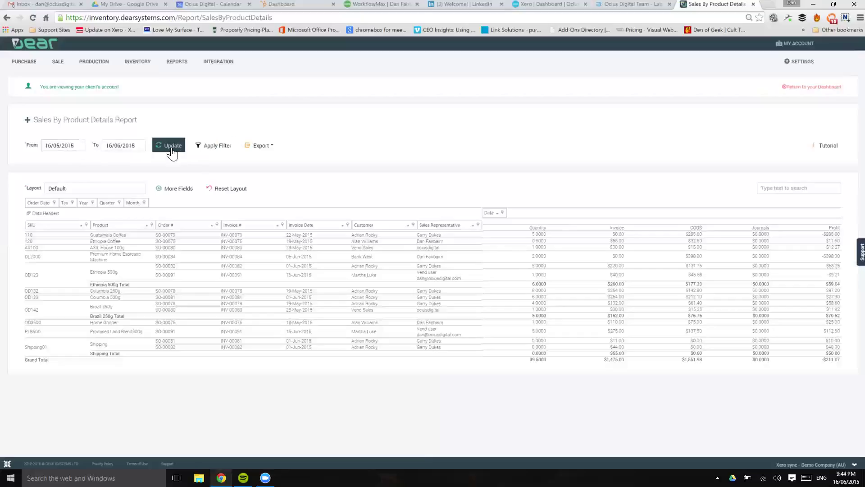
click(210, 149)
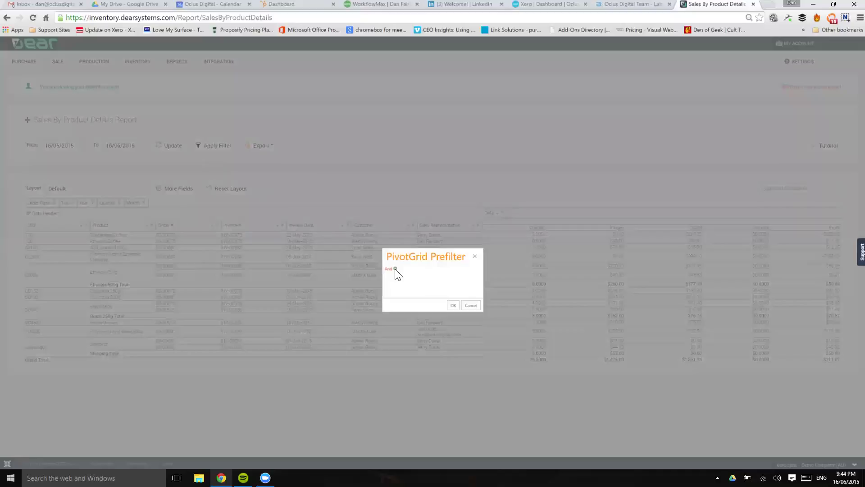
Step: Try adding a prefilter condition, browse its field and operator lists, then close without filtering
click(396, 269)
click(390, 274)
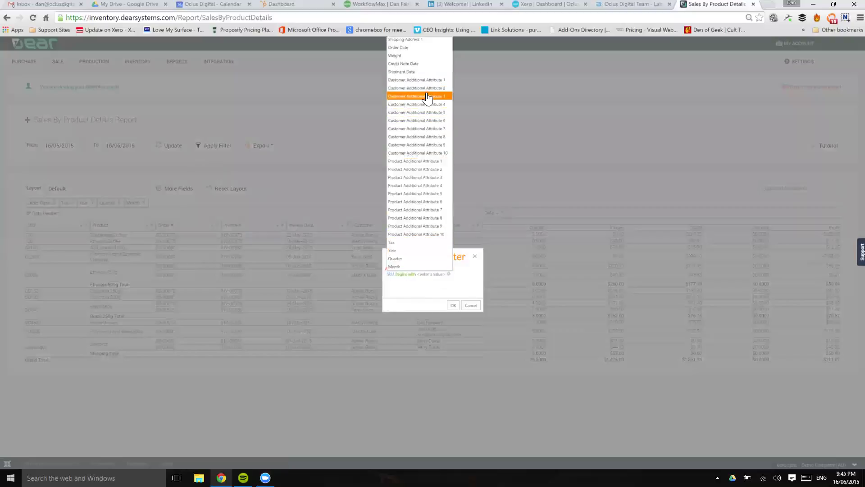
click(417, 280)
click(413, 275)
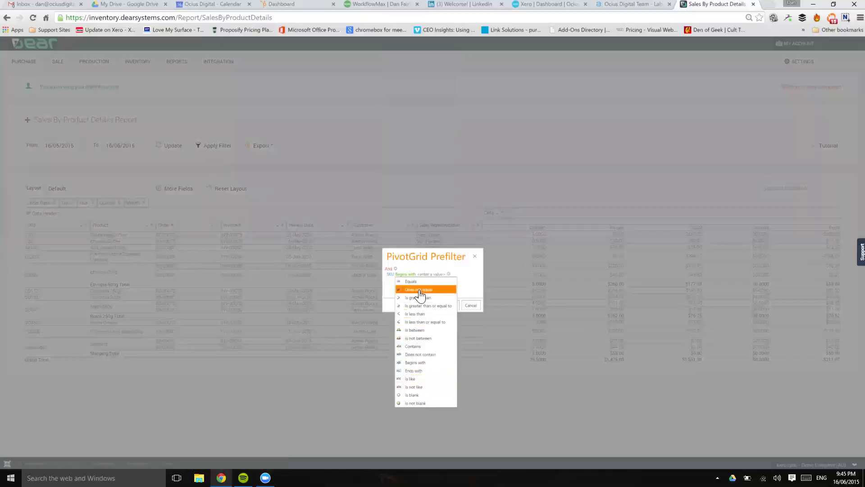
click(428, 273)
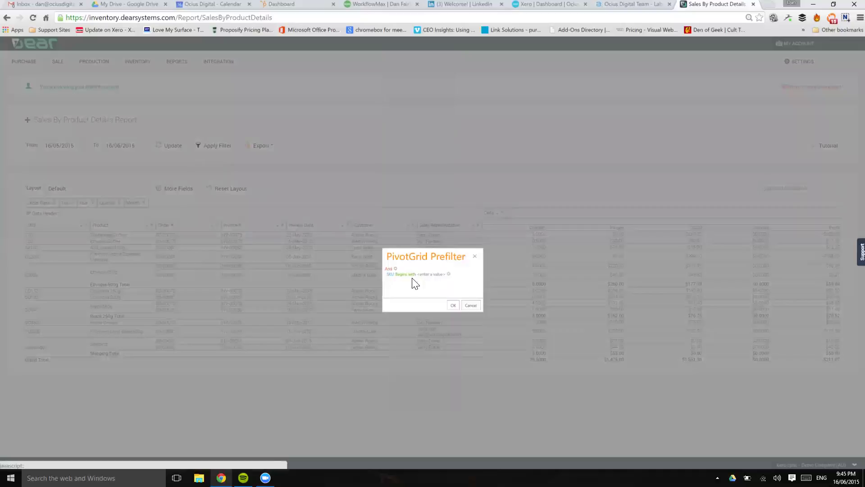
click(475, 259)
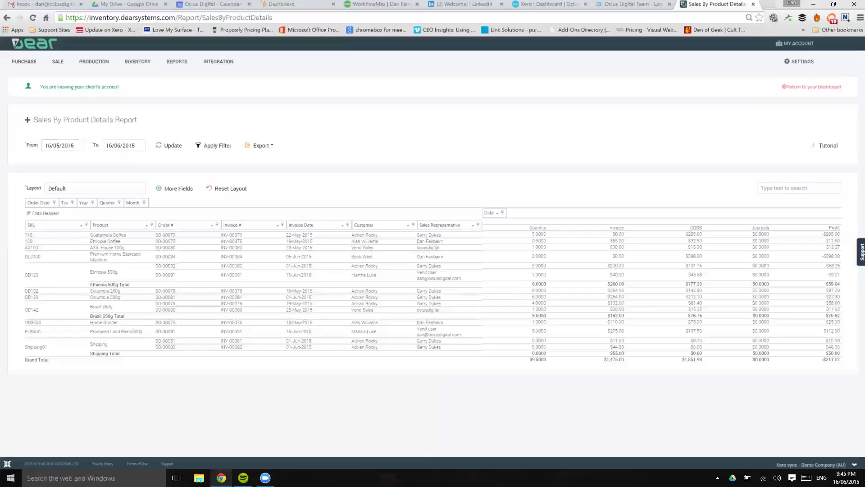
Step: Reopen the PivotGrid Prefilter and add a SKU condition using the Contains operator
triple_click(41, 283)
click(36, 284)
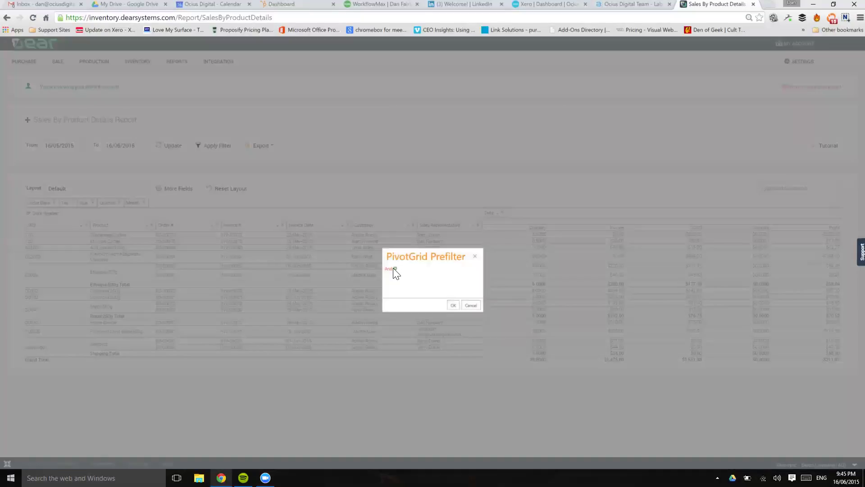
click(396, 268)
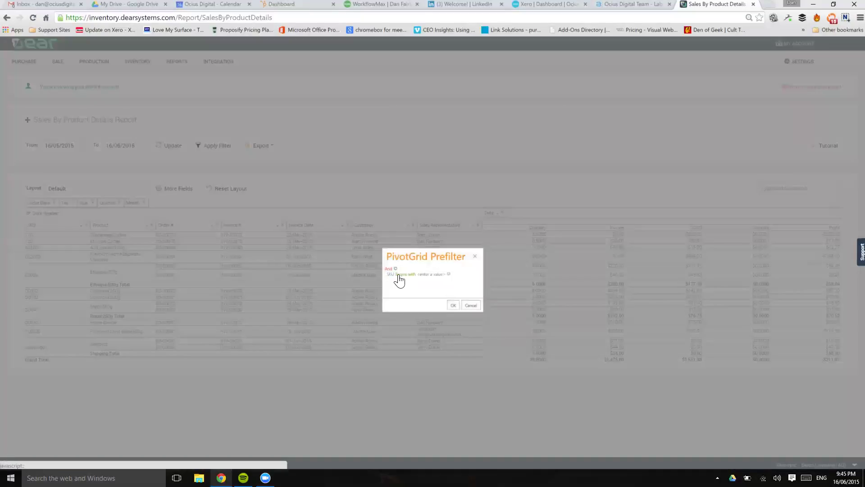
click(400, 277)
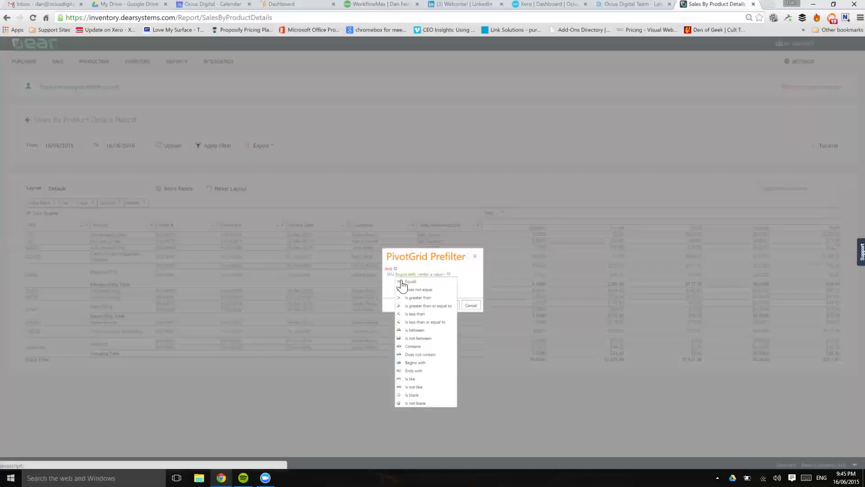
click(424, 353)
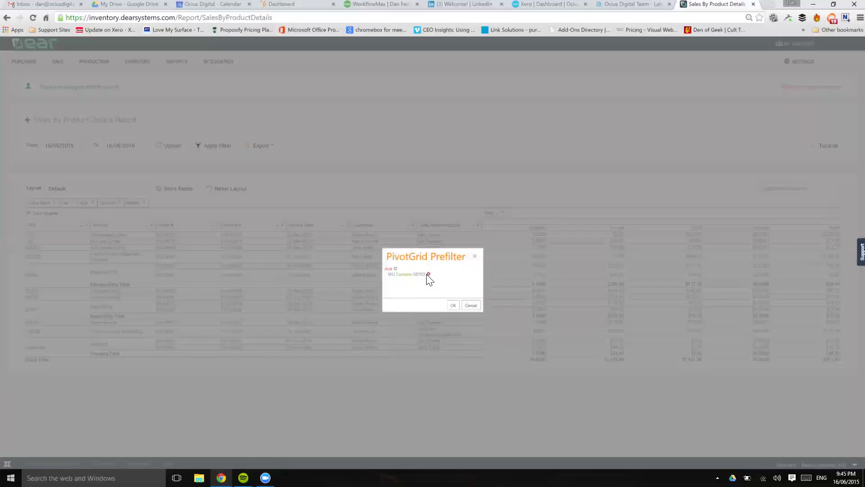
Step: Set the SKU Contains value to OD and apply the prefilter to the report
click(420, 274)
click(420, 274)
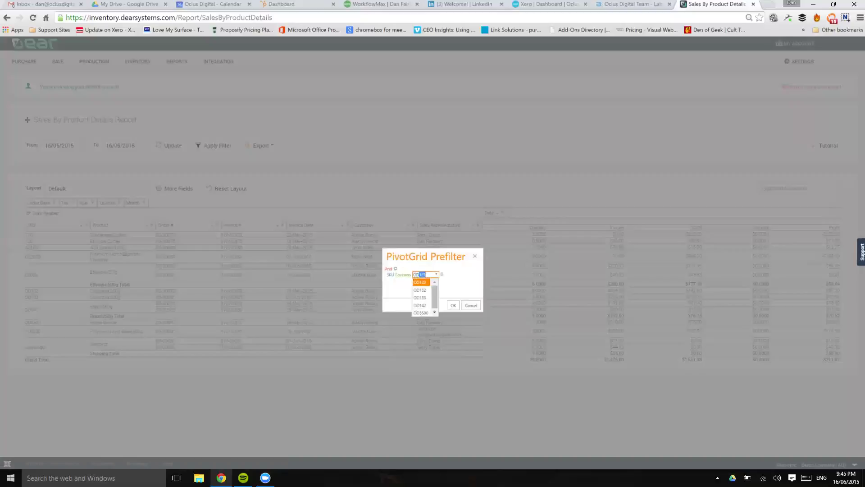
click(421, 282)
click(420, 274)
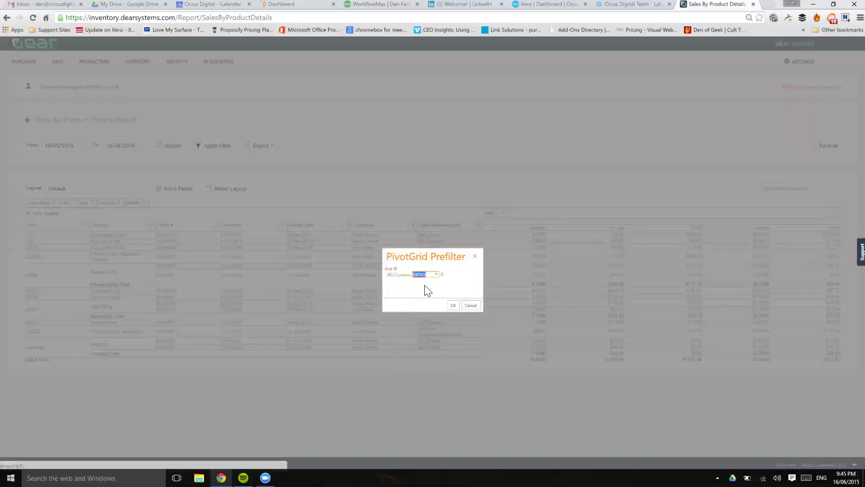
click(436, 275)
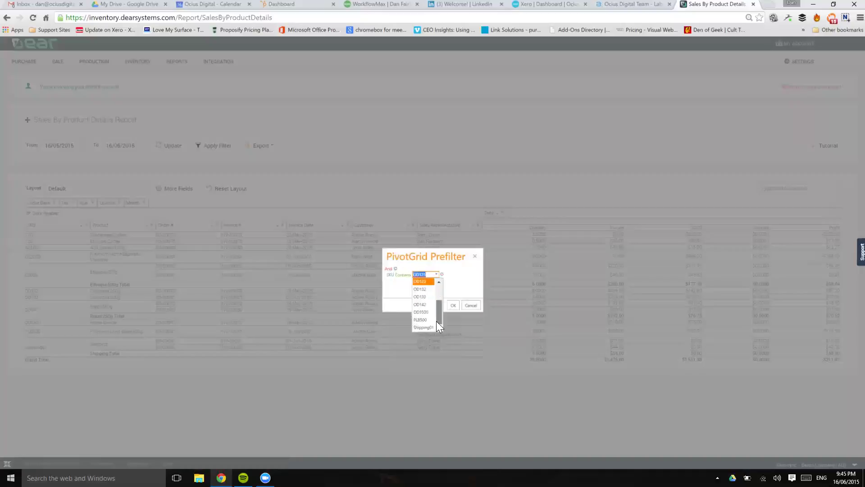
click(421, 309)
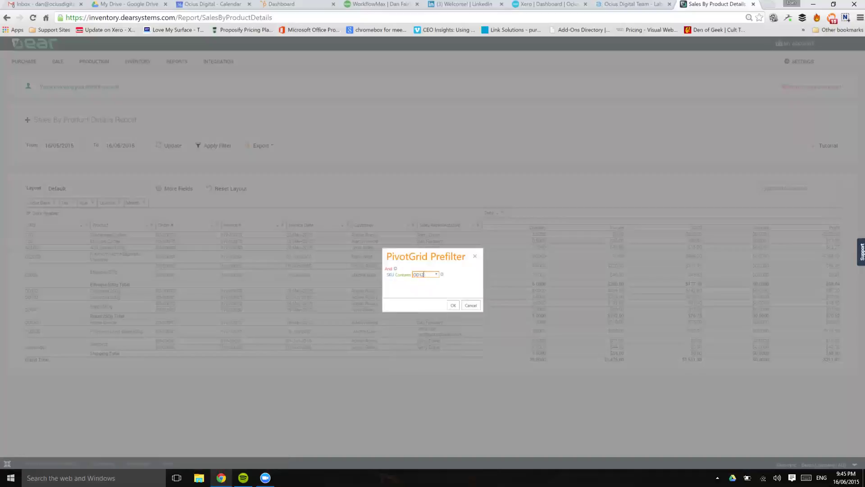
key(BackSpace)
key(BackSpace)
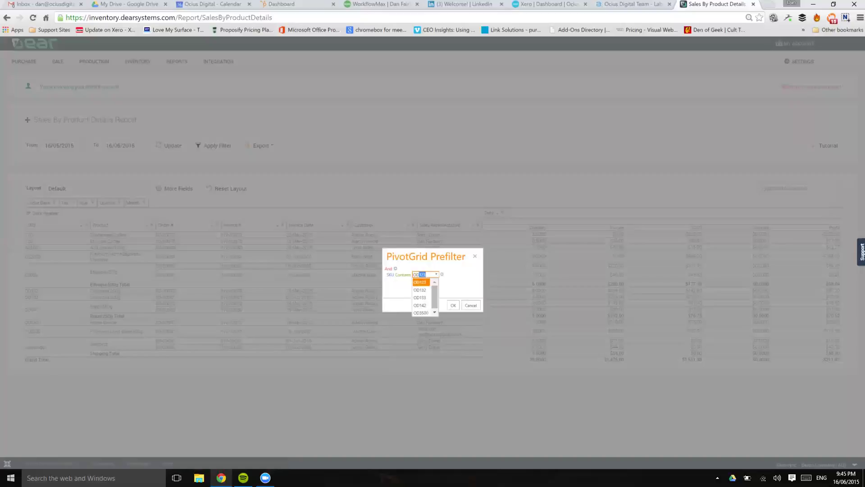
click(405, 292)
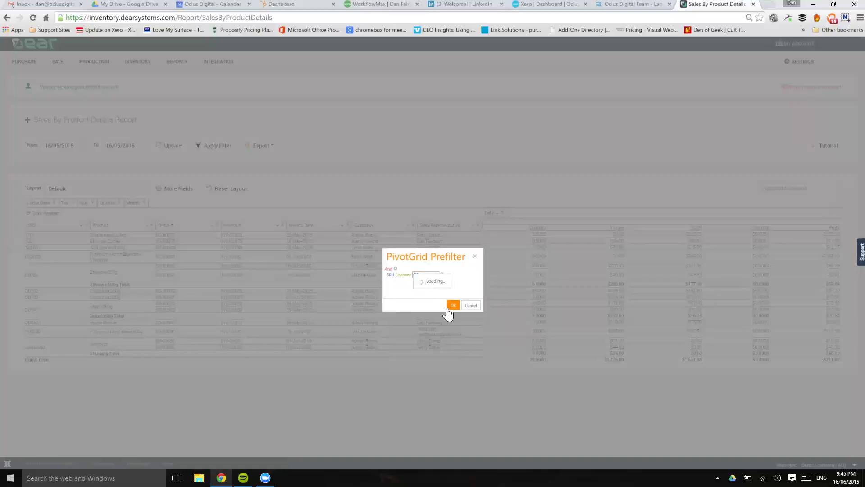
click(452, 305)
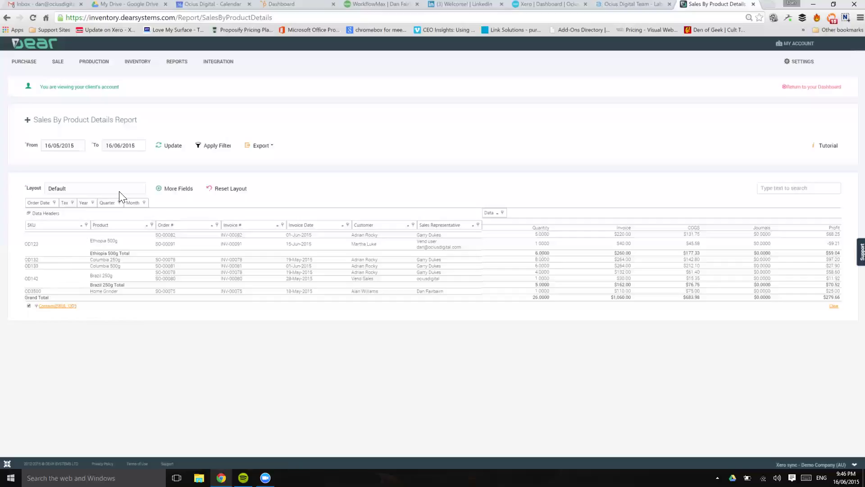
Step: Add Product Tags from the field list as a column after Product
click(165, 194)
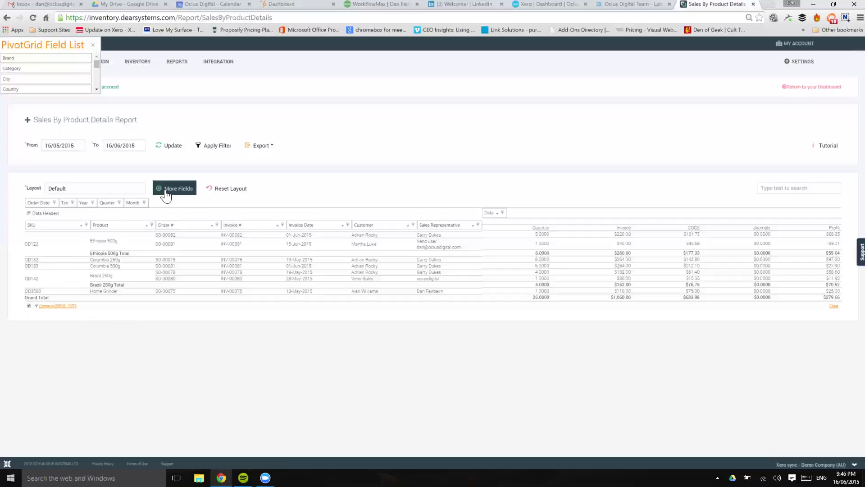
click(97, 89)
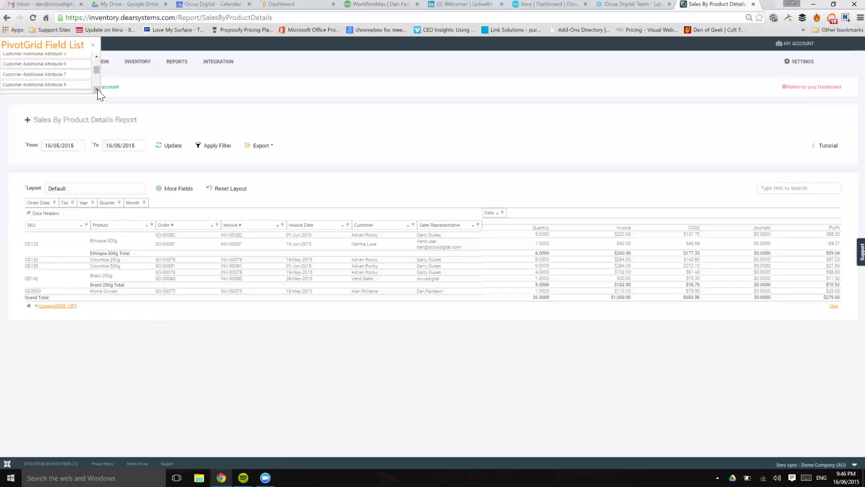
drag(98, 89, 97, 89)
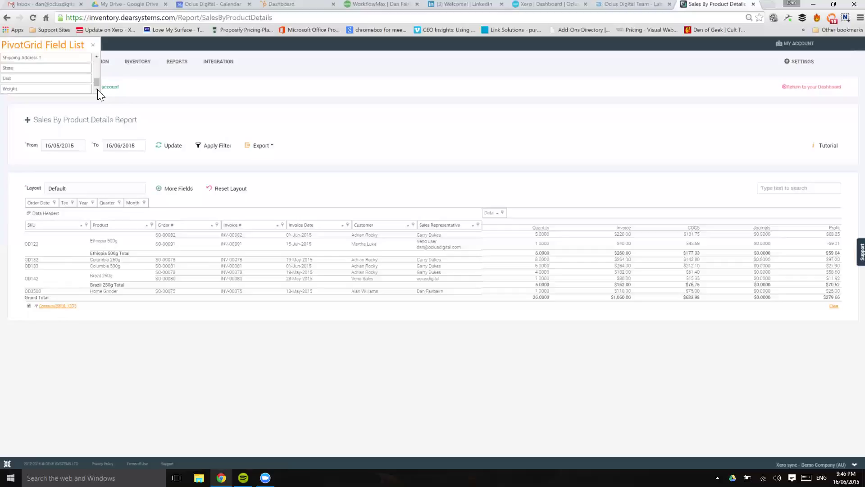
click(96, 56)
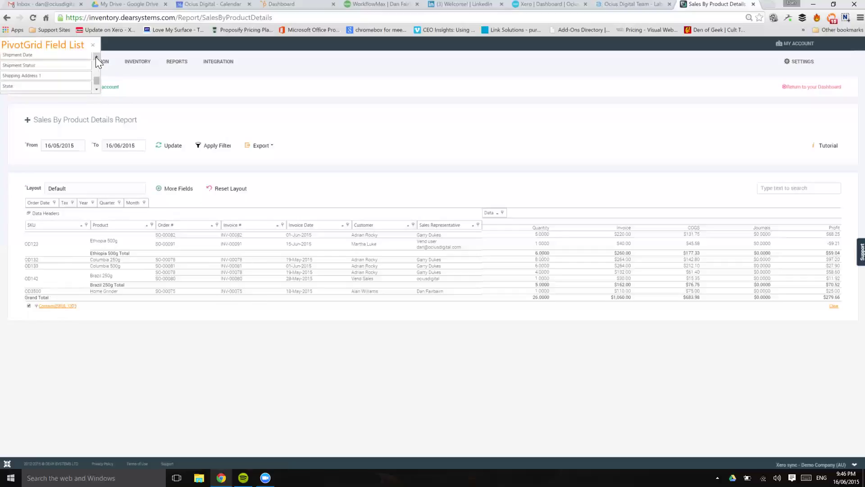
drag(95, 57, 96, 57)
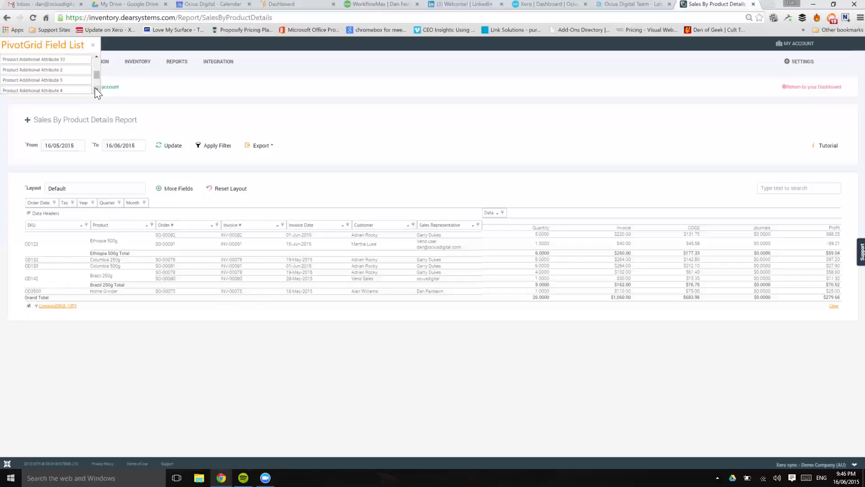
drag(95, 89, 95, 89)
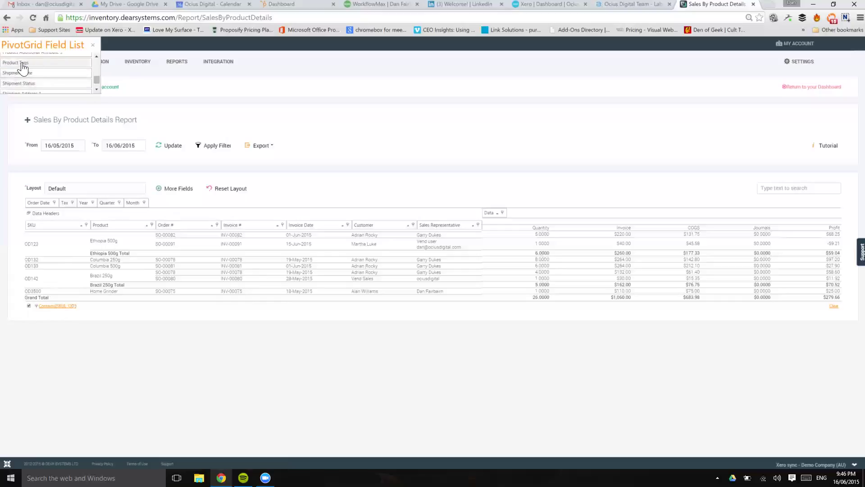
mouse_move(20, 67)
mouse_down()
mouse_move(56, 82)
mouse_move(137, 176)
mouse_move(163, 228)
mouse_move(496, 231)
mouse_move(155, 233)
mouse_move(165, 223)
mouse_up()
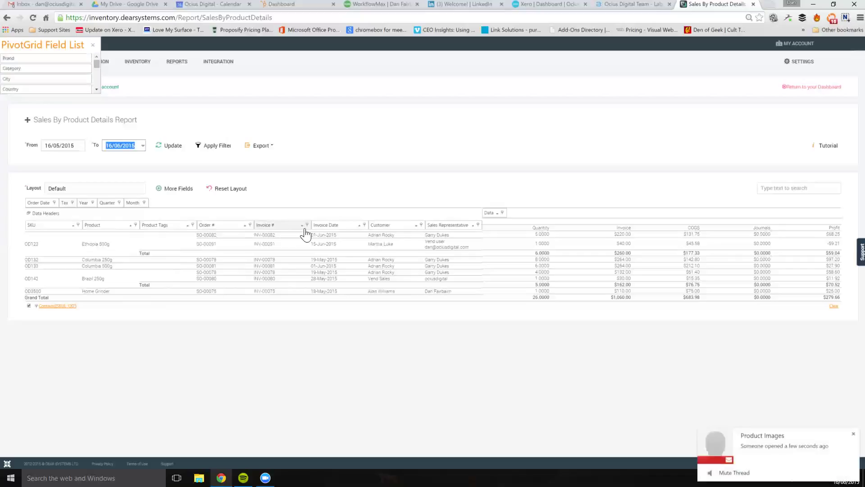
Step: Remove the Sales Representative column and move Customer ahead of Order #
drag(449, 229, 77, 78)
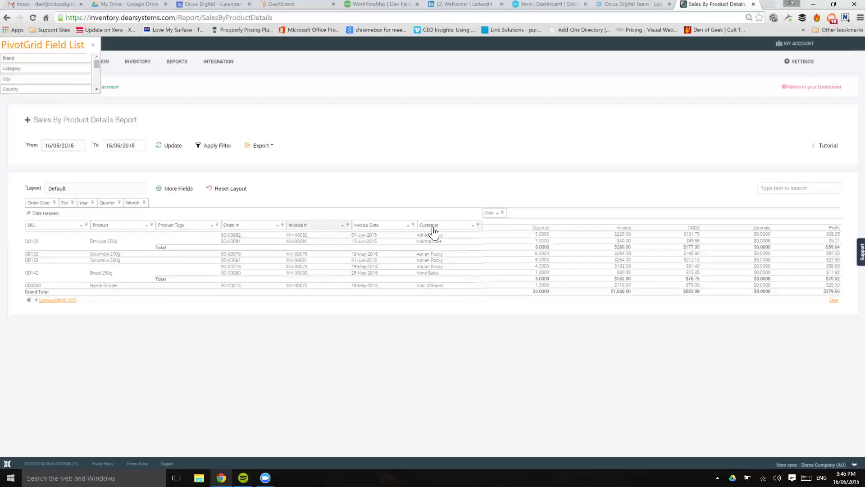
mouse_move(450, 227)
mouse_down()
mouse_move(228, 228)
mouse_move(261, 237)
mouse_up()
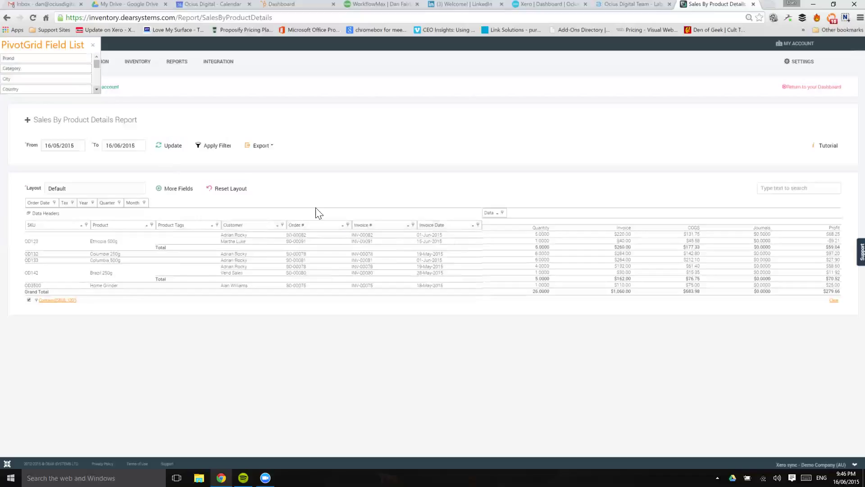
click(347, 224)
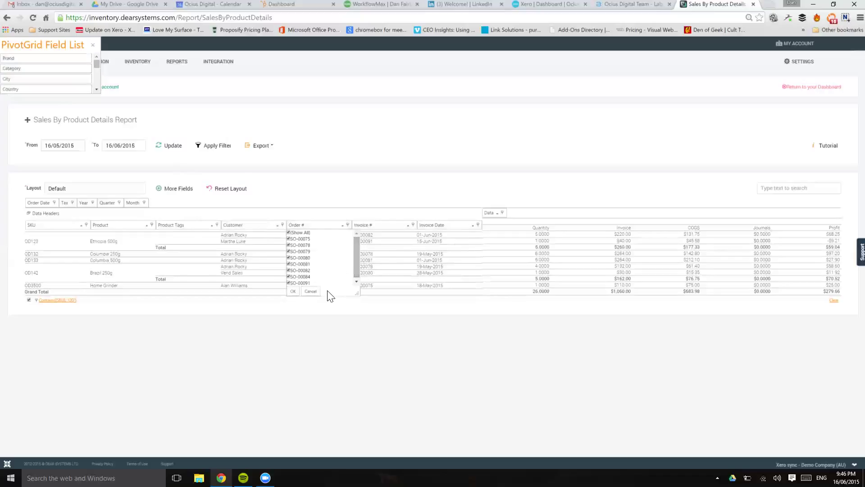
click(310, 291)
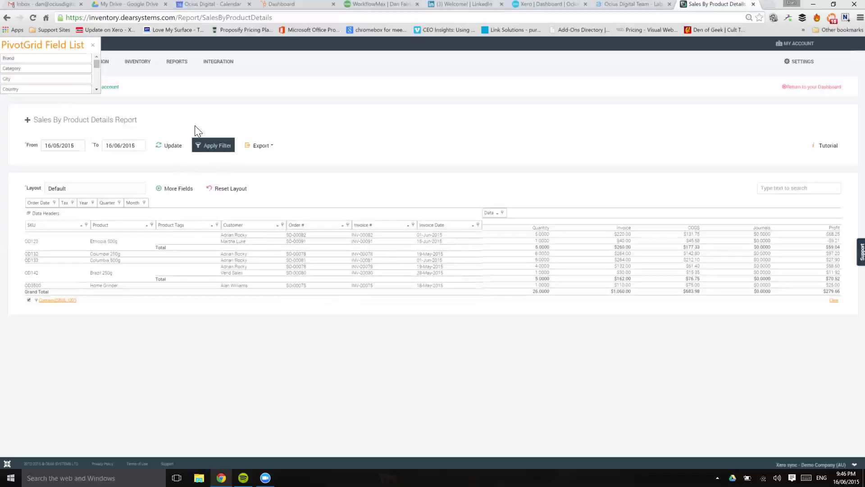
click(93, 45)
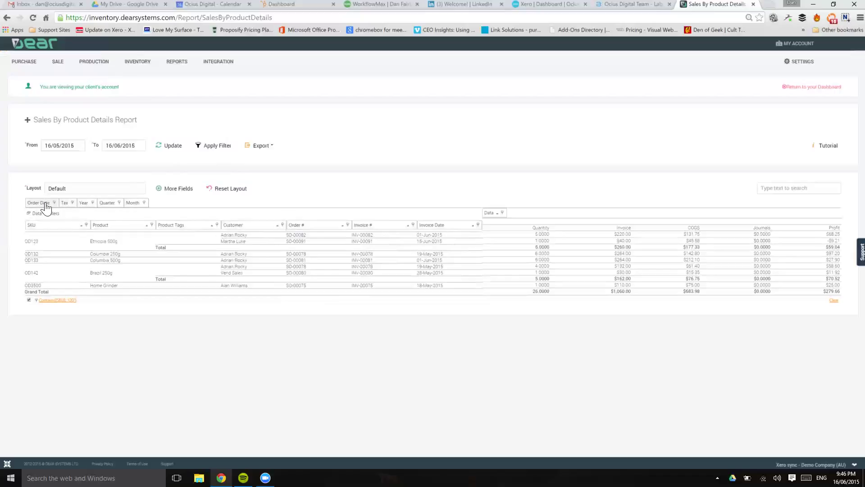
Step: Try Year and Month column breakdowns, remove them for single totals, then show the Layout choices
drag(90, 212, 521, 216)
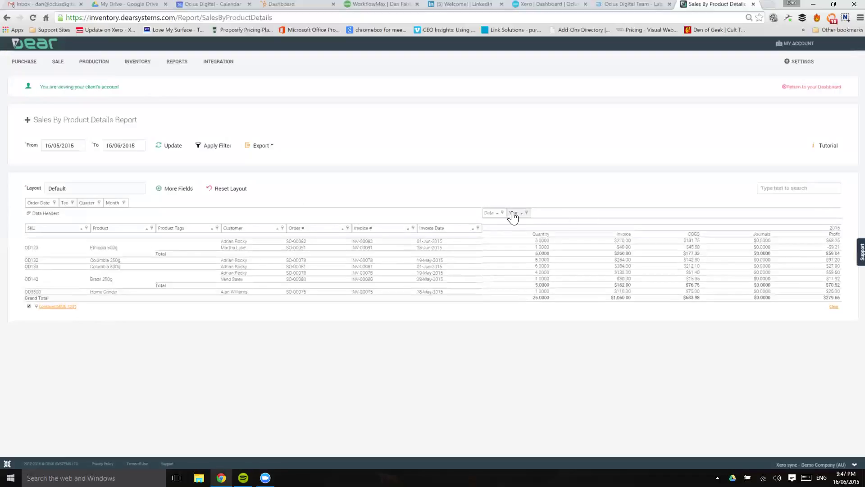
click(114, 204)
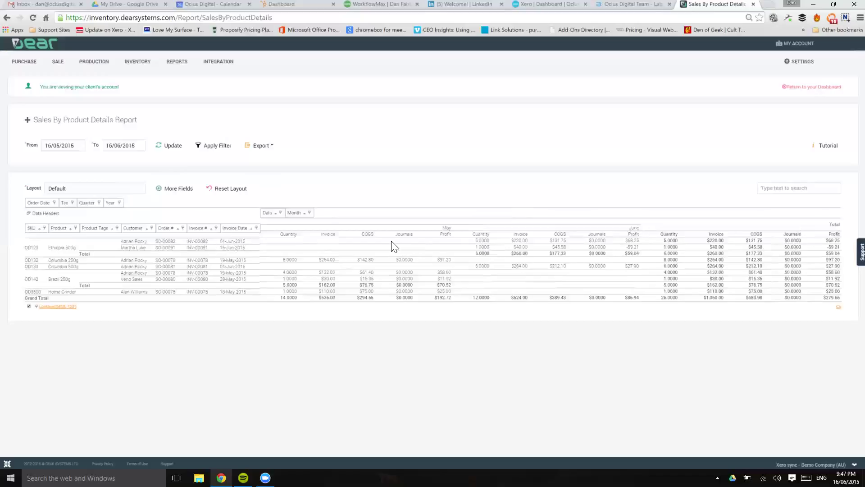
drag(110, 203, 282, 221)
click(131, 190)
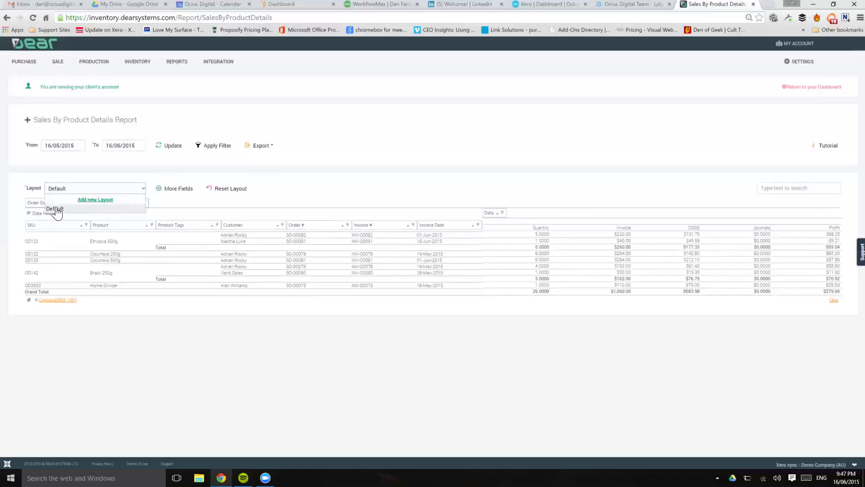
Step: Save the current arrangement as a new layout named 'OD Products'
click(90, 200)
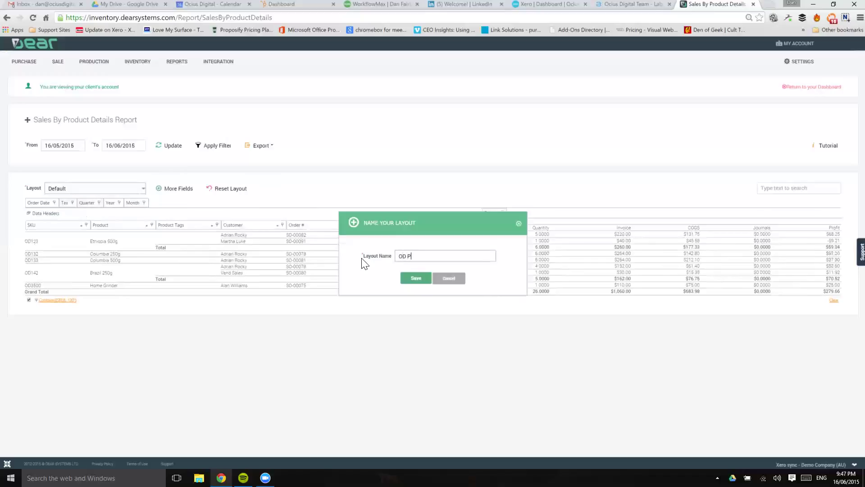
text(OD Products)
click(417, 278)
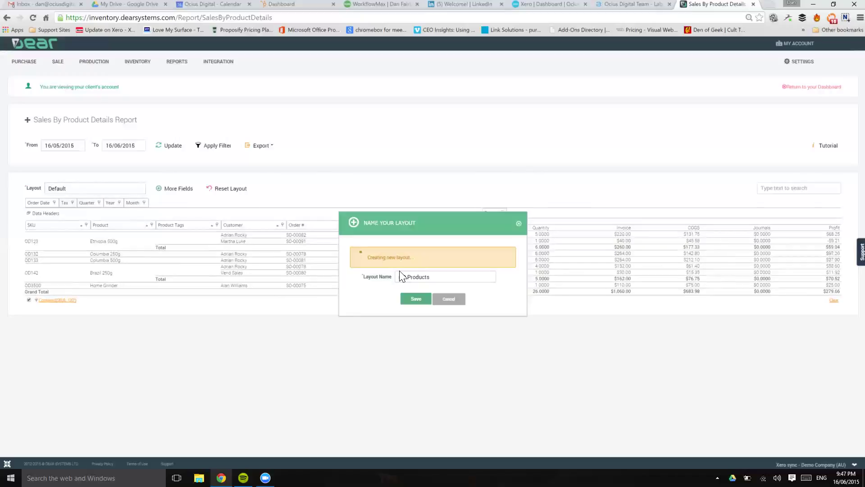